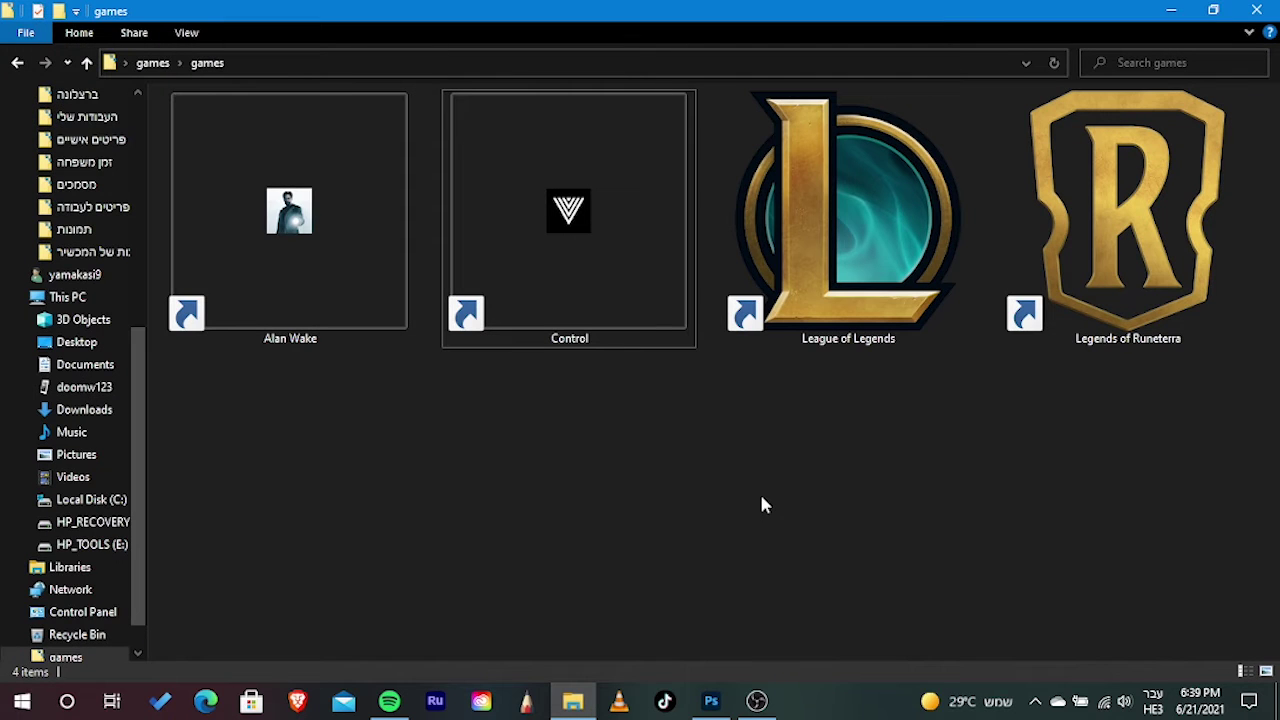
# - Go to This PC in File Explorer's navigation pane to list its folders and drives
pyautogui.click(67, 297)
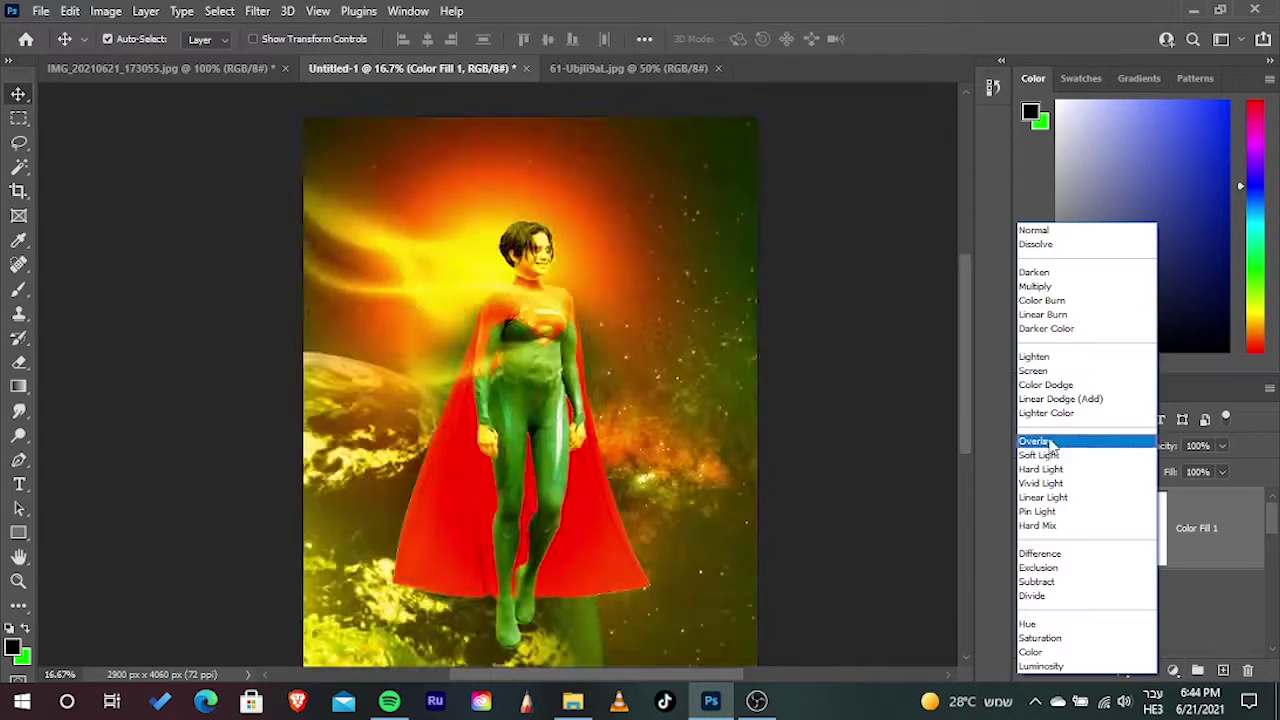
# - Set the radial gradient light layer's blend mode to Overlay
pyautogui.click(1036, 441)
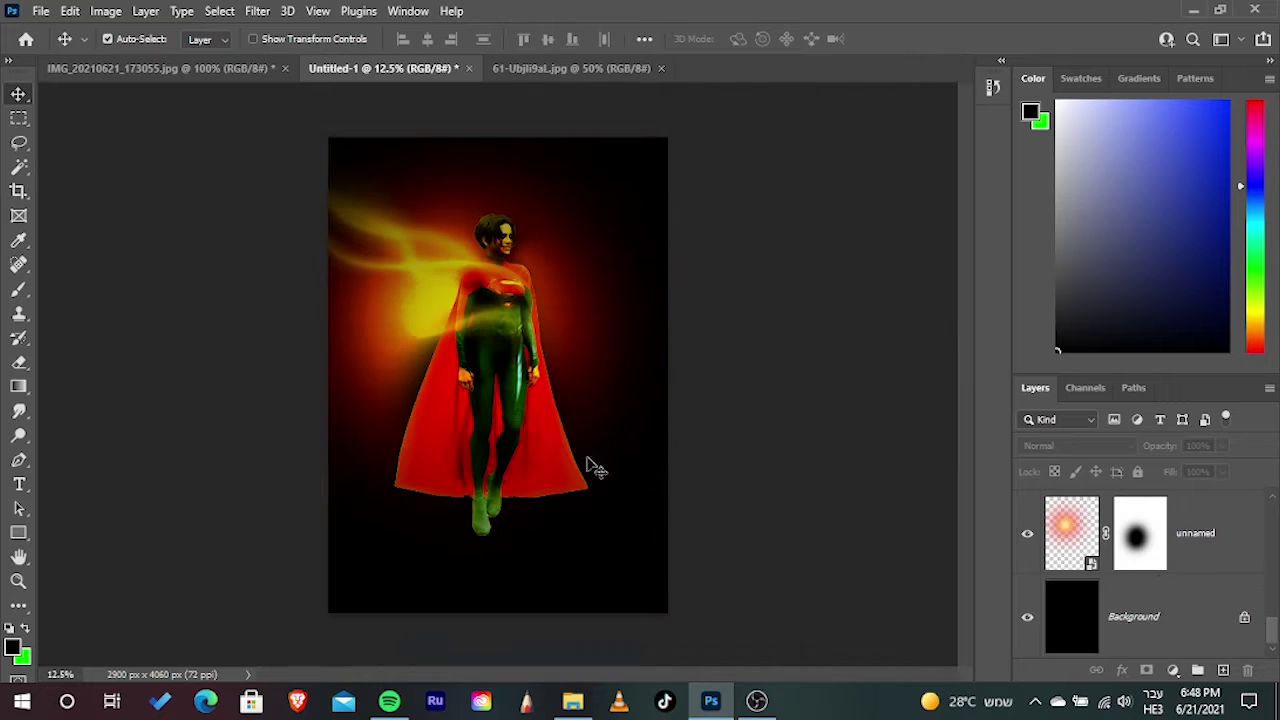
# - Bring up the adjustment-layer list in the Layers panel and scroll up through it
pyautogui.click(1173, 670)
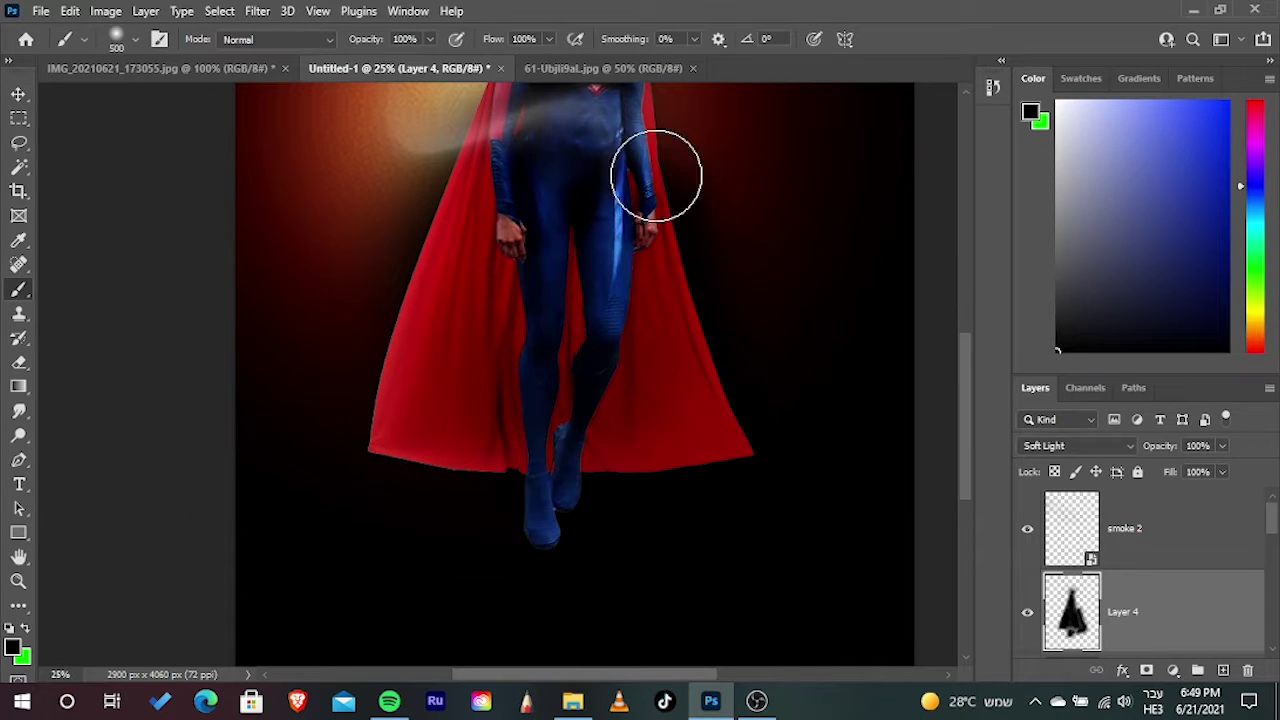
pyautogui.scroll(5, 475, 342)
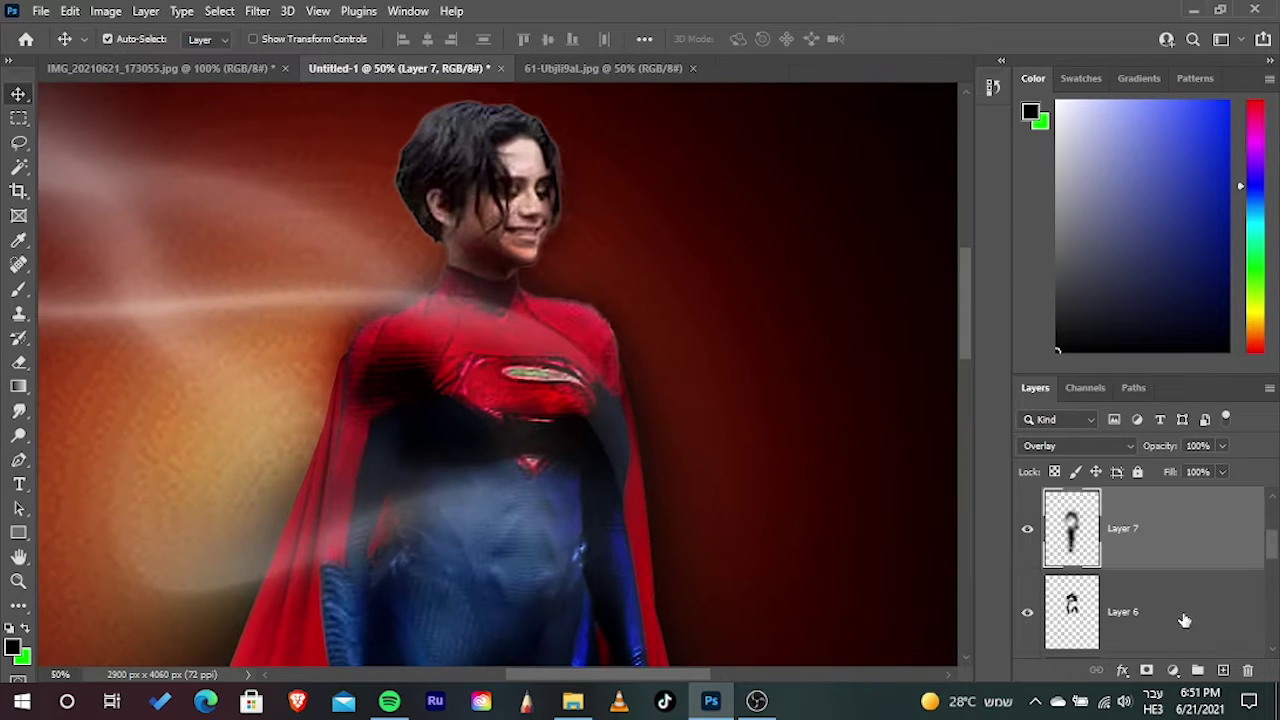
# - Touch up the painted light on the torso and set the new light layer to Soft Light
pyautogui.moveTo(450, 603); pyautogui.dragTo(465, 528)
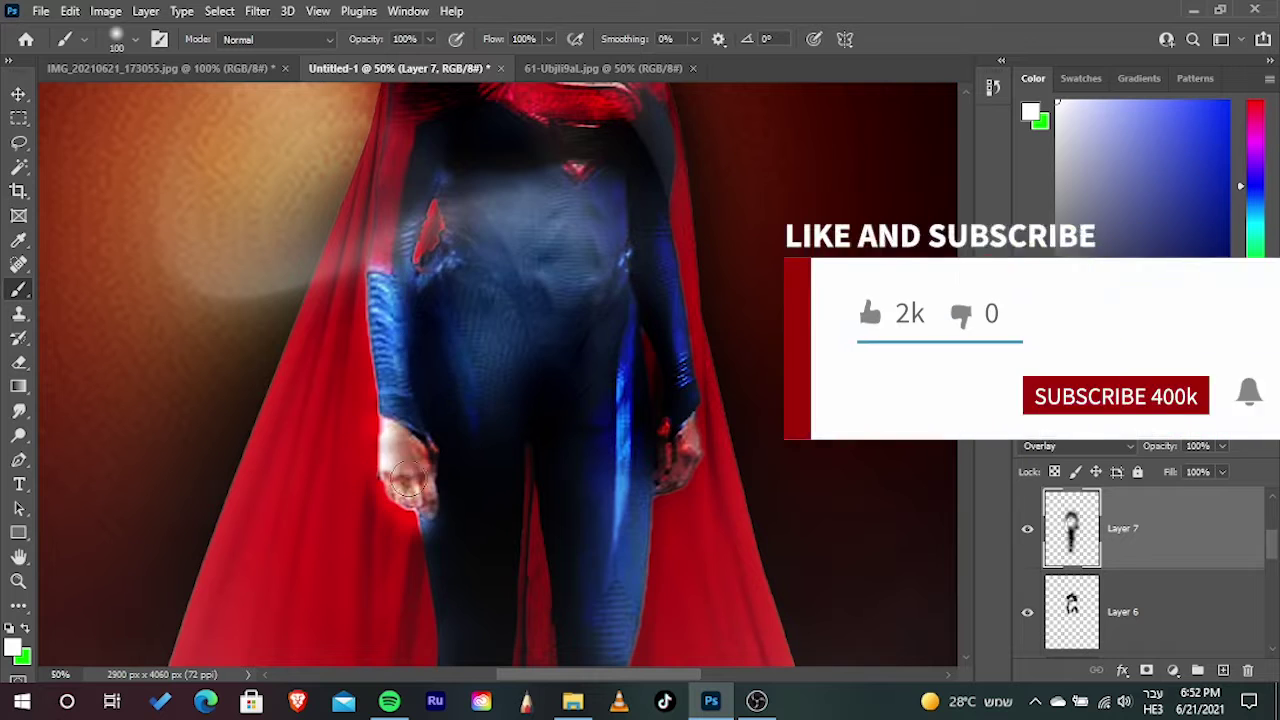
pyautogui.click(1062, 446)
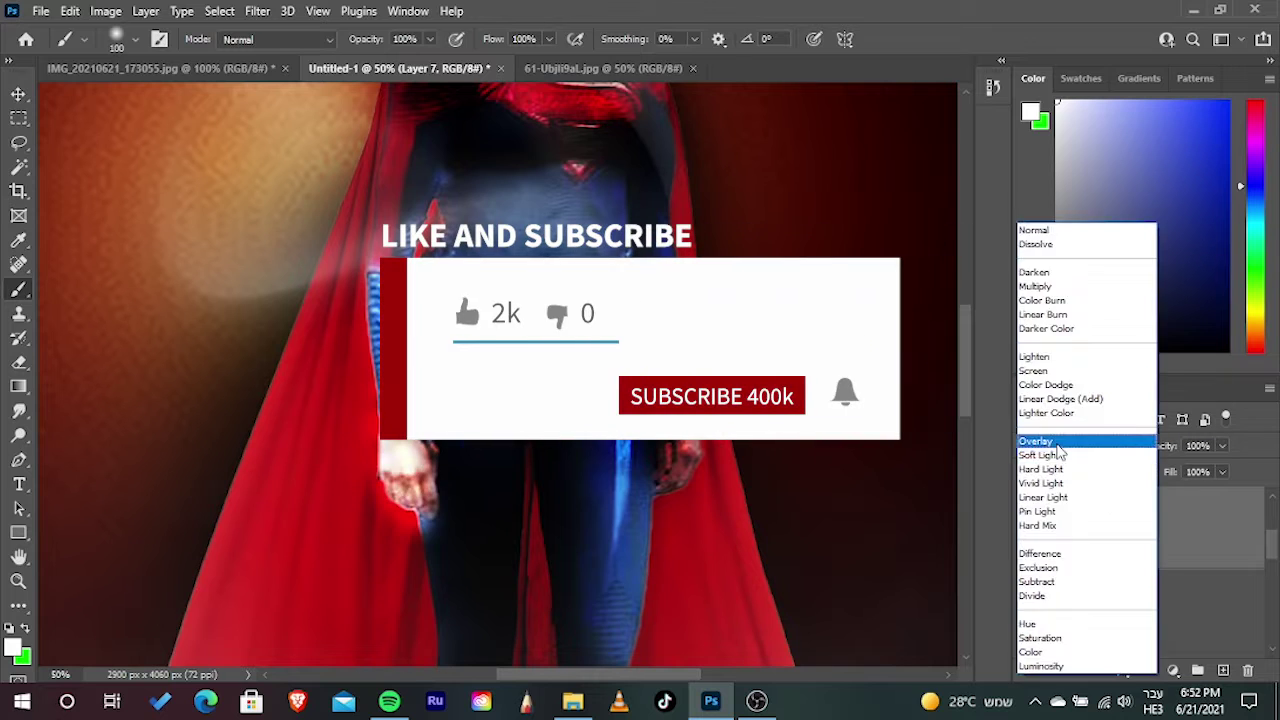
pyautogui.press('e')
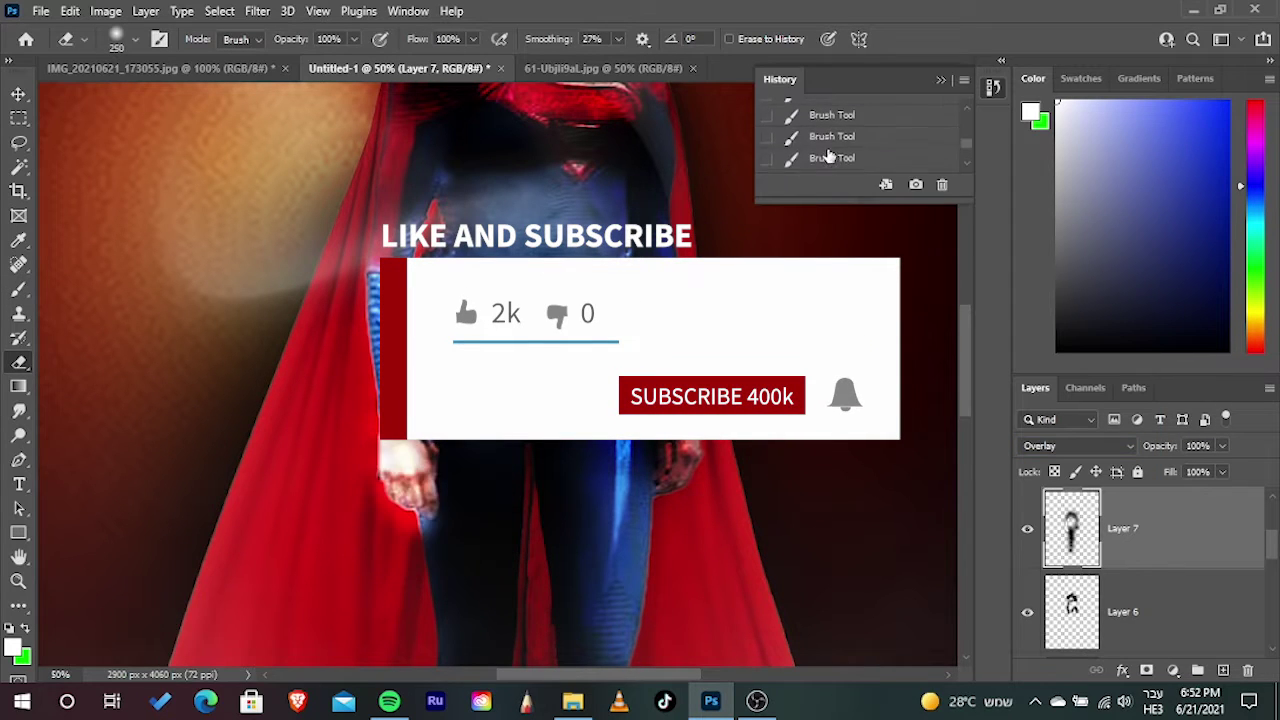
pyautogui.press('b')
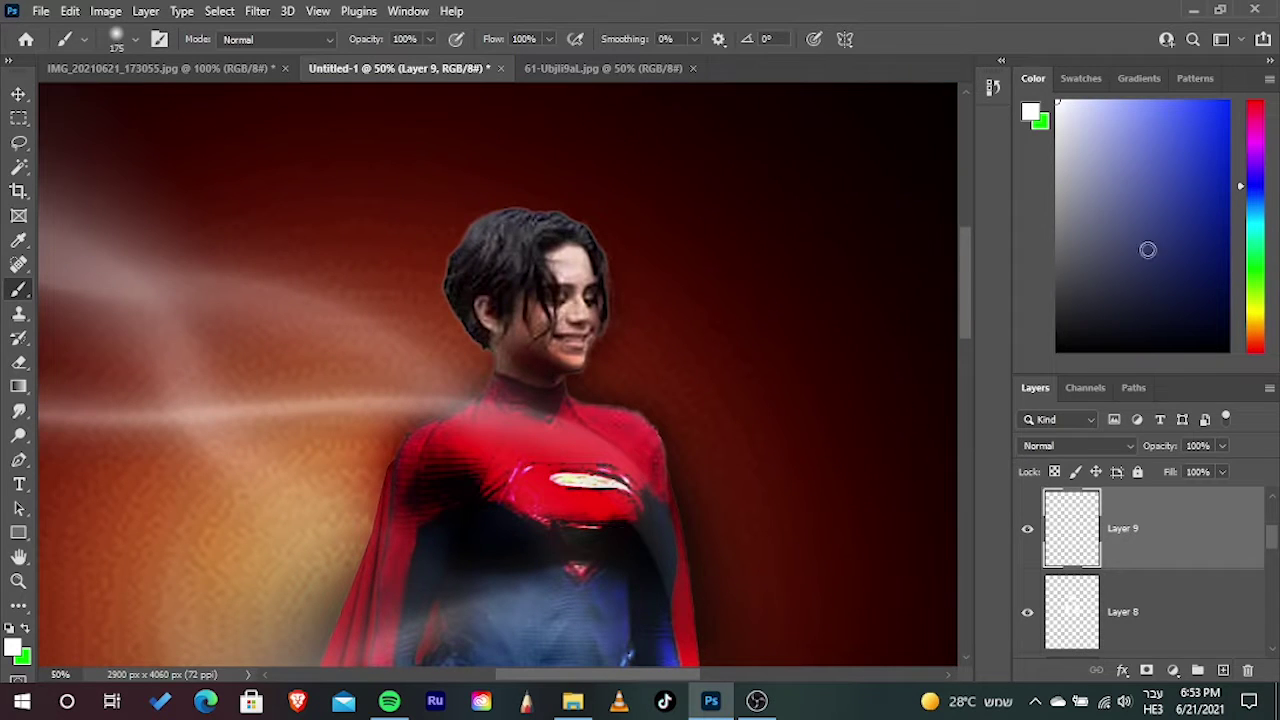
pyautogui.click(1078, 446)
pyautogui.click(1040, 456)
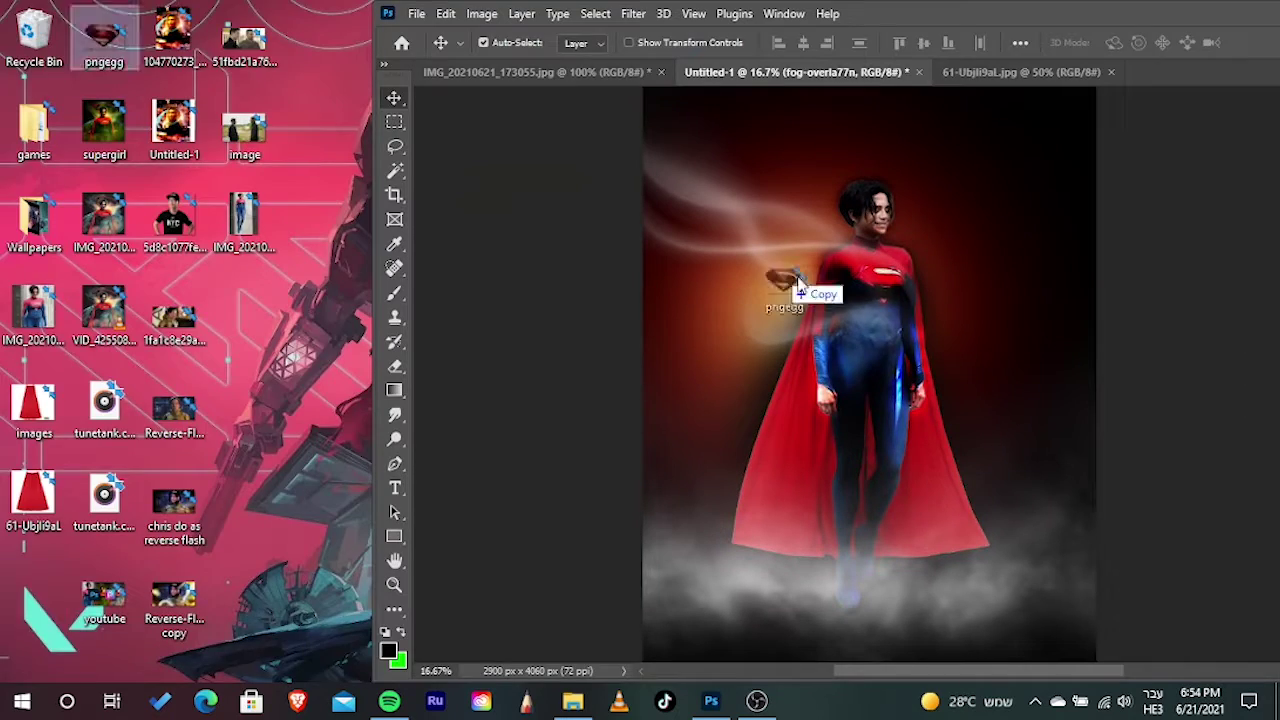
# - Drop in the Superman logo, scale it across the upper poster, and brush its mask
pyautogui.moveTo(799, 286); pyautogui.dragTo(799, 286)
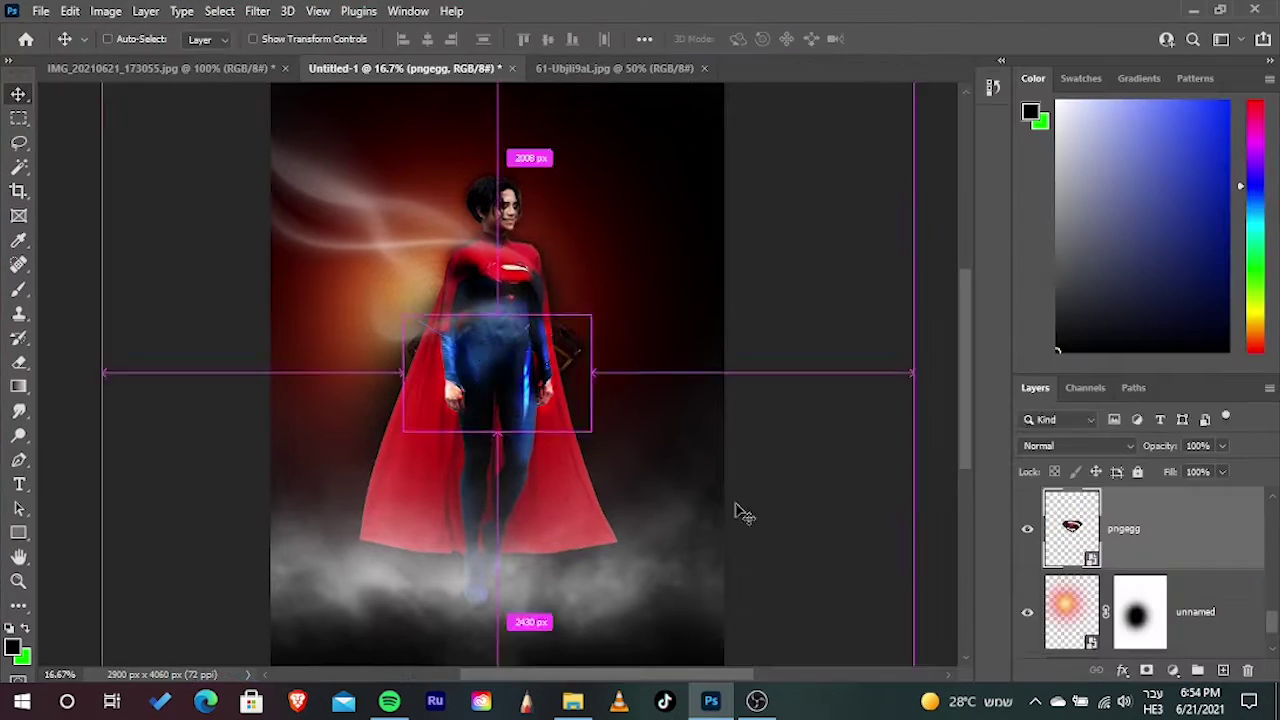
pyautogui.moveTo(585, 316); pyautogui.dragTo(643, 263)
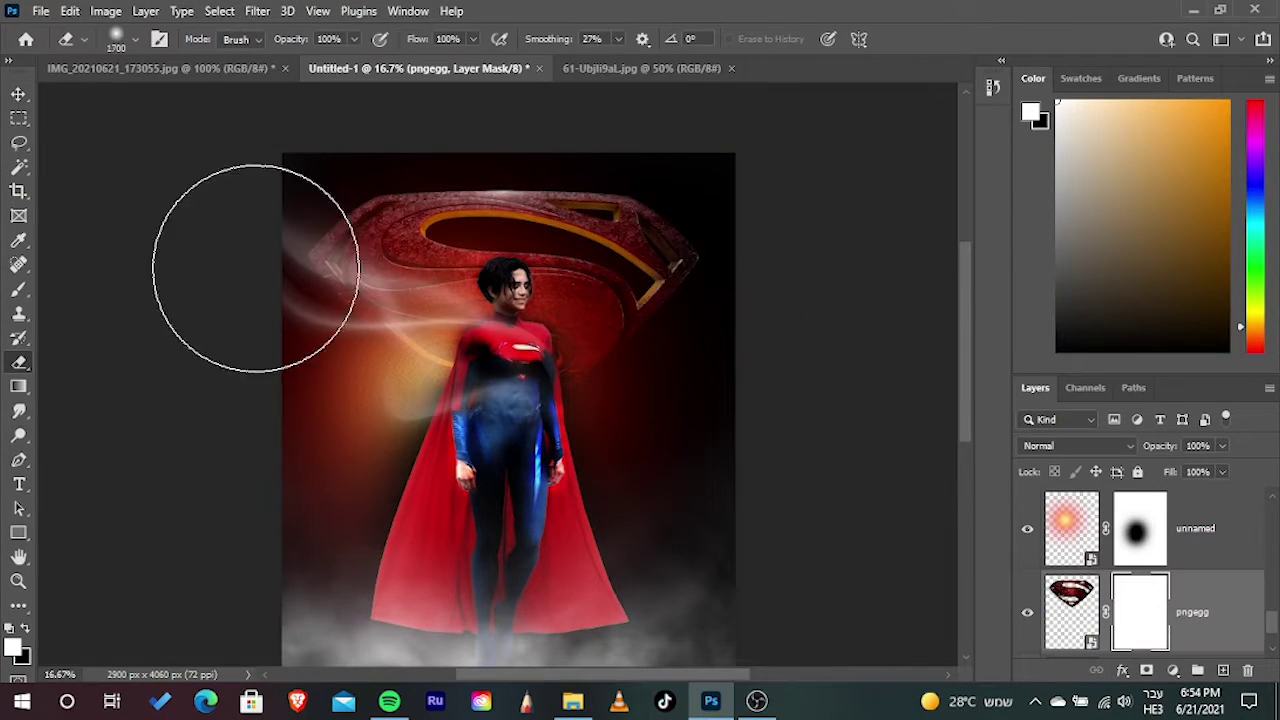
pyautogui.hotkey('alt', ']')
pyautogui.press('b')
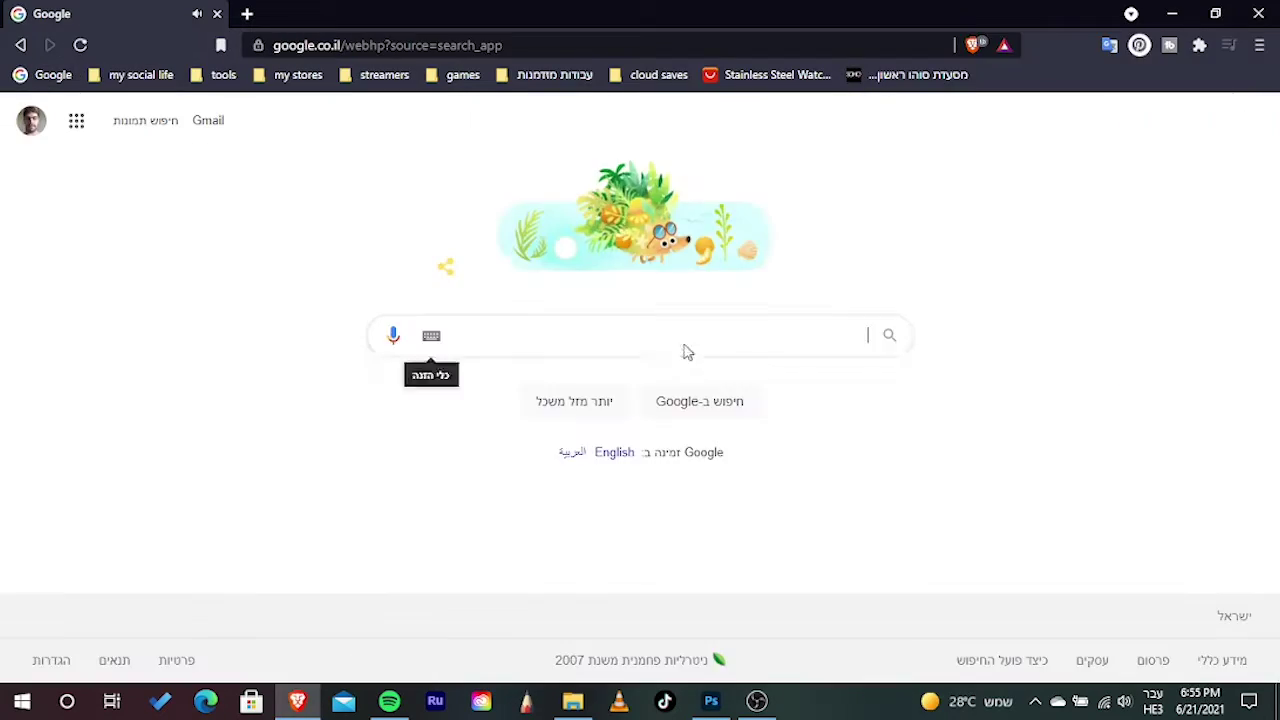
# - Switch the Google search to image results and preview one result
pyautogui.click(1000, 185)
pyautogui.scroll(-3, 843, 340)
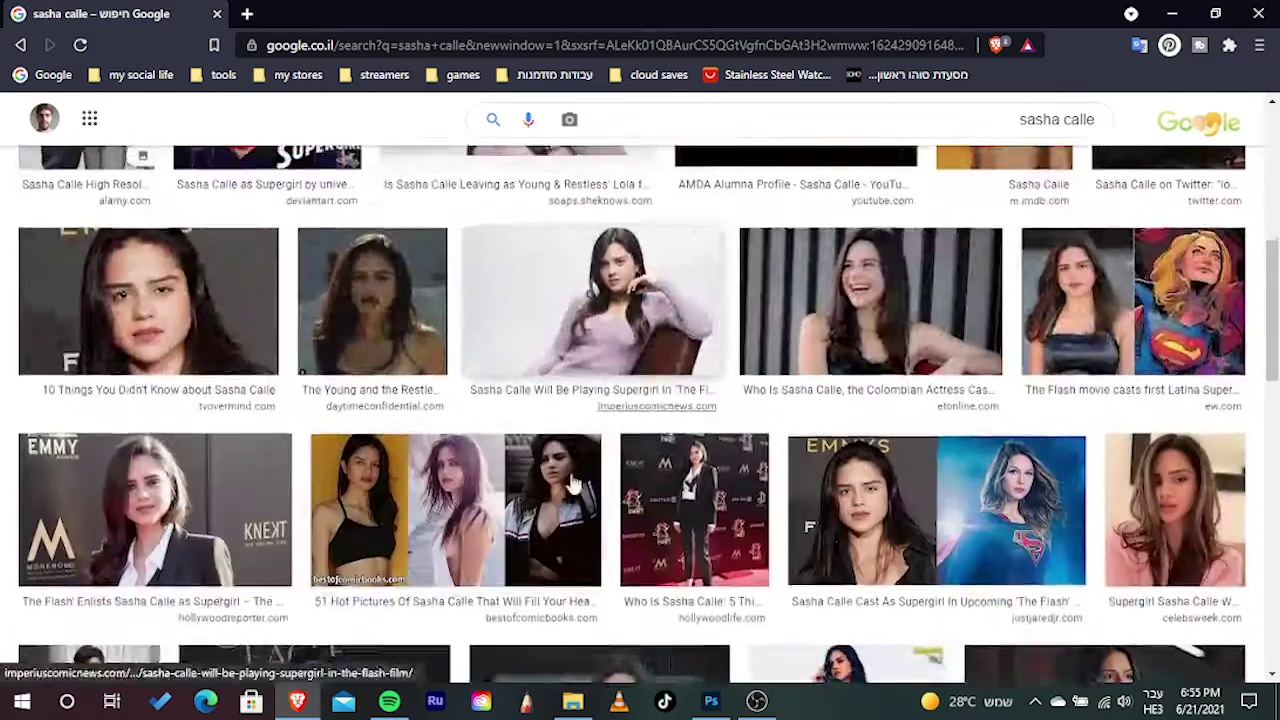
pyautogui.scroll(-5, 1020, 428)
pyautogui.scroll(-5, 1020, 428)
pyautogui.scroll(-5, 600, 486)
pyautogui.click(900, 540)
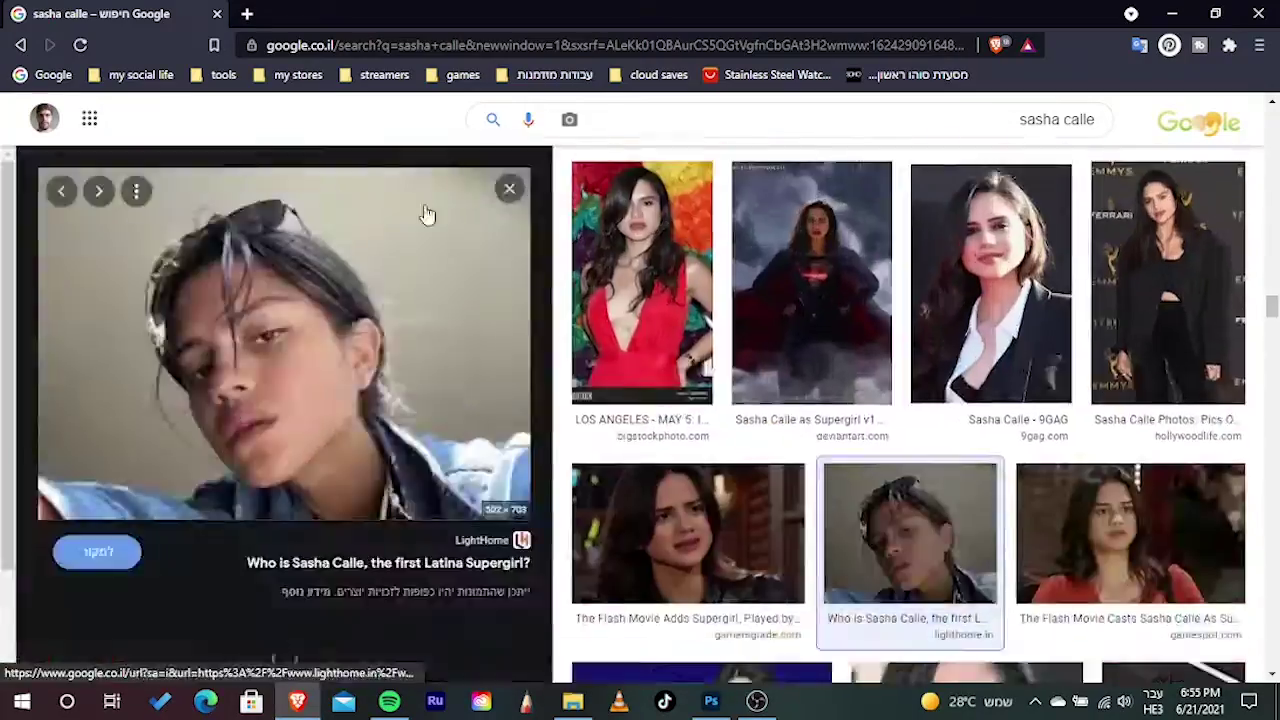
pyautogui.press('Escape')
# - Find a suitable photo of the actress further down and save it to the computer
pyautogui.scroll(-5, 437, 497)
pyautogui.scroll(-5, 437, 497)
pyautogui.scroll(-5, 186, 371)
pyautogui.scroll(-5, 563, 449)
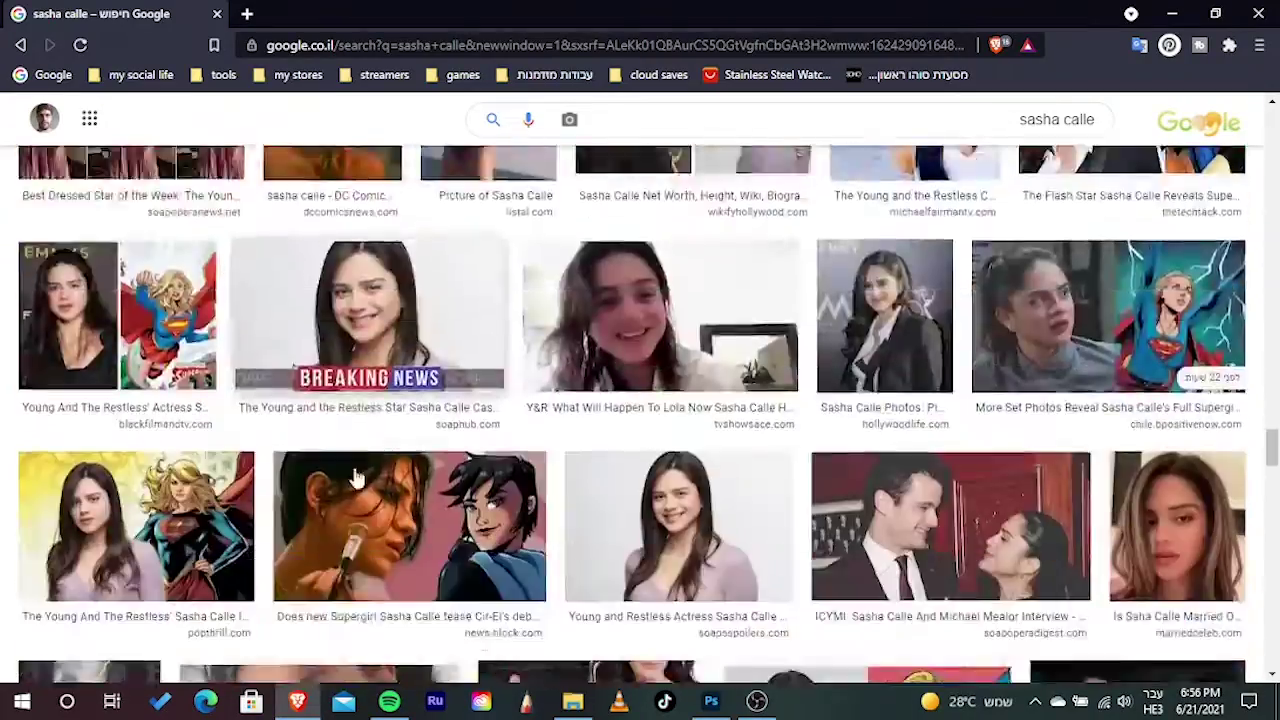
pyautogui.scroll(-5, 315, 505)
pyautogui.scroll(-5, 315, 505)
pyautogui.scroll(-5, 450, 490)
pyautogui.scroll(-5, 640, 477)
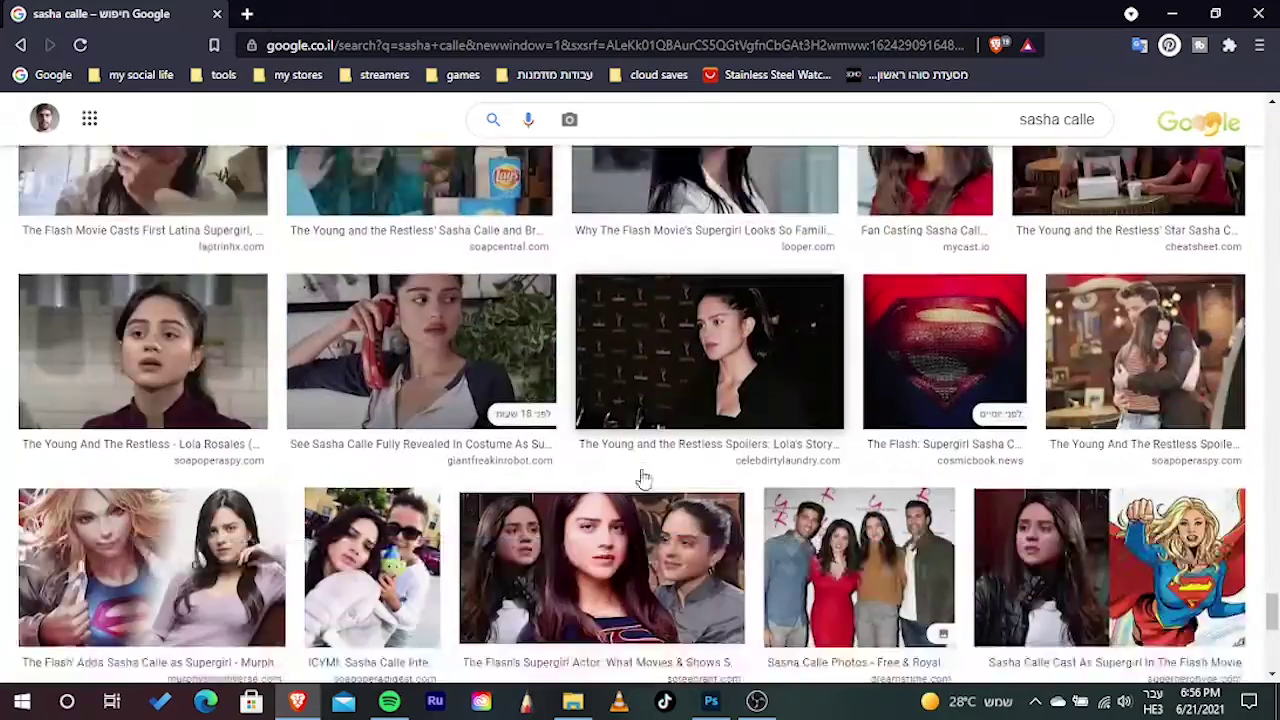
pyautogui.scroll(-5, 710, 375)
pyautogui.scroll(-5, 710, 375)
pyautogui.scroll(-5, 600, 430)
pyautogui.scroll(-5, 446, 466)
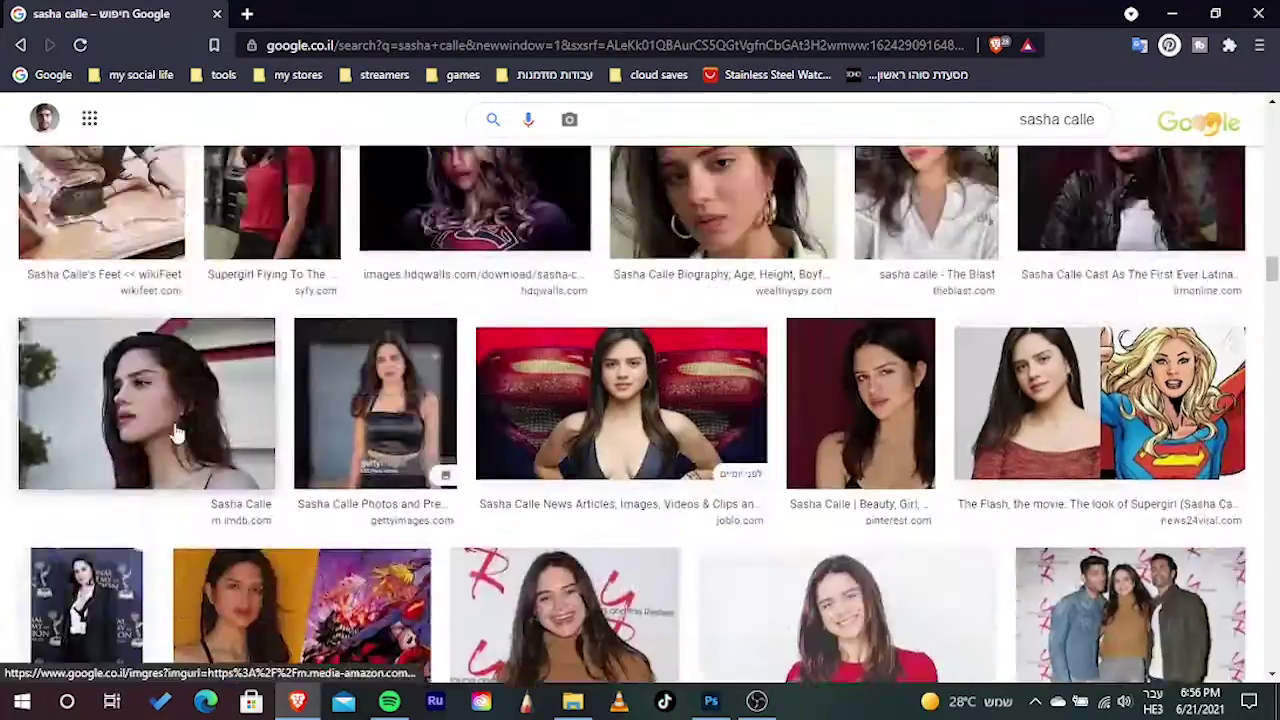
pyautogui.click(965, 510)
pyautogui.rightClick(465, 268)
pyautogui.press('v')
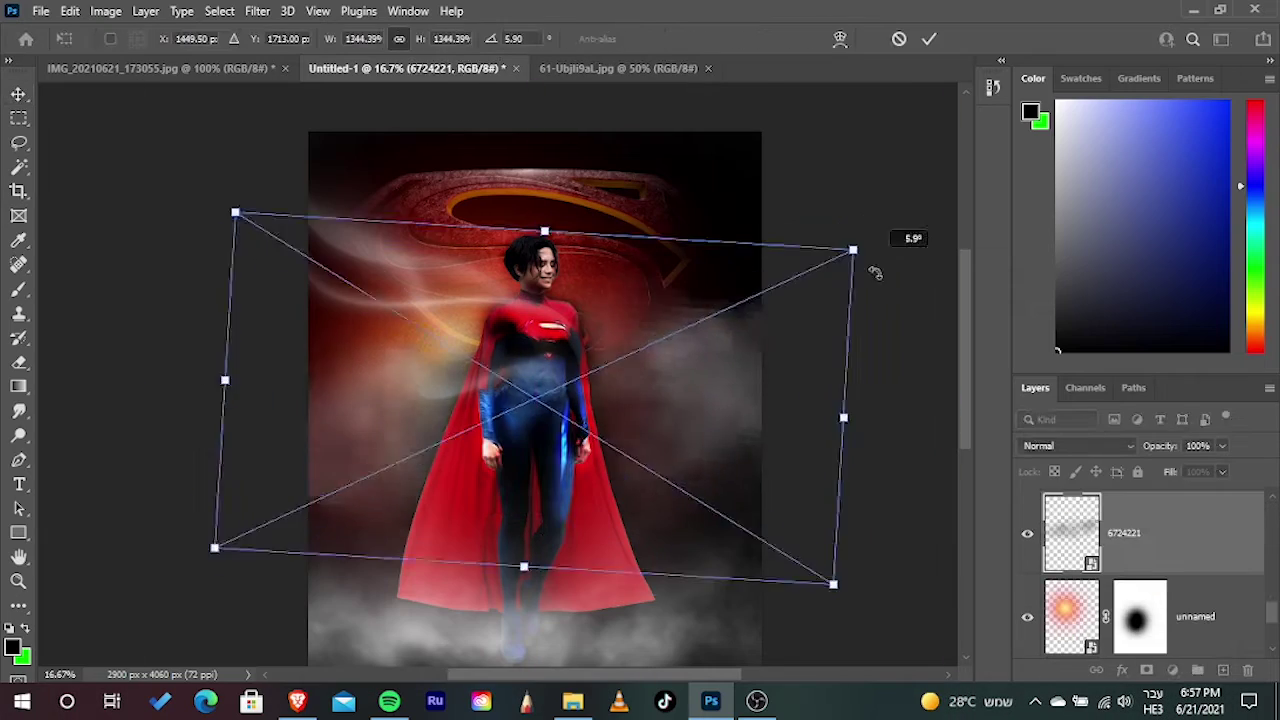
# - Commit the wisp layer's rotation and blend it in Color Dodge
pyautogui.press('Return')
pyautogui.click(1078, 446)
pyautogui.click(1046, 385)
# - Place the light-burst image into the poster and shrink it to fit
pyautogui.hotkey('ctrl', 't')
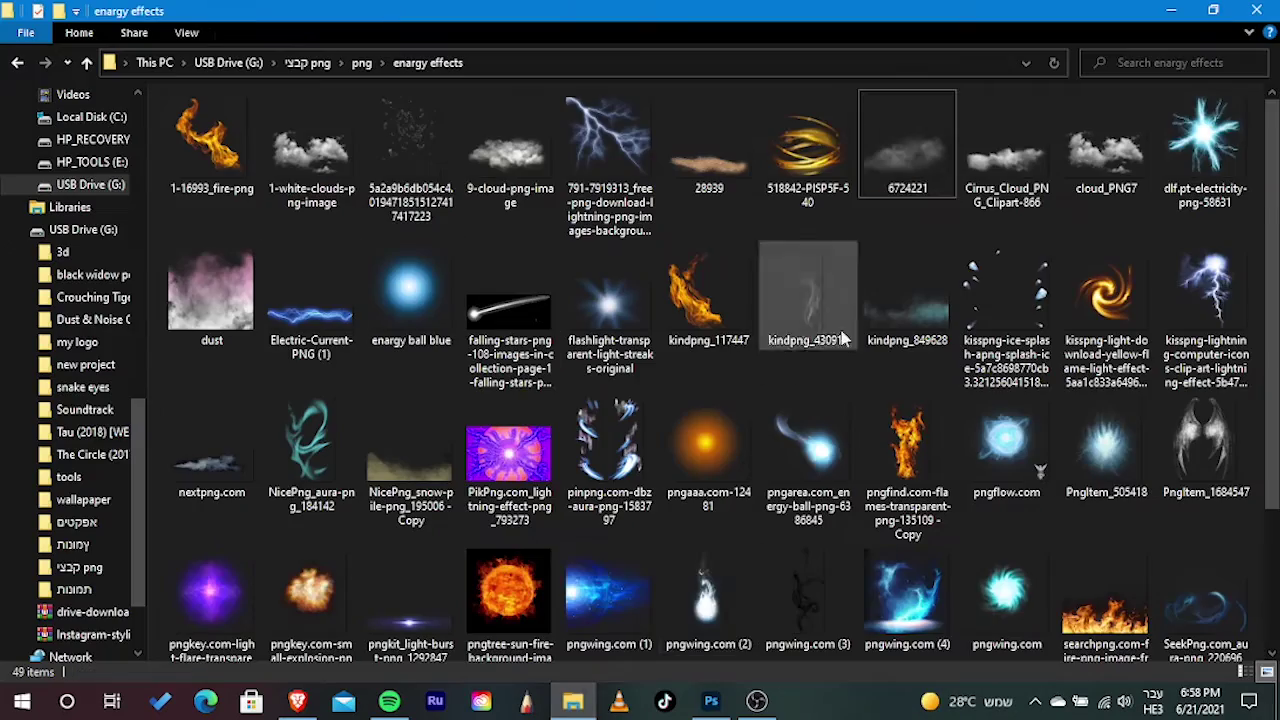
pyautogui.moveTo(410, 600); pyautogui.dragTo(654, 537)
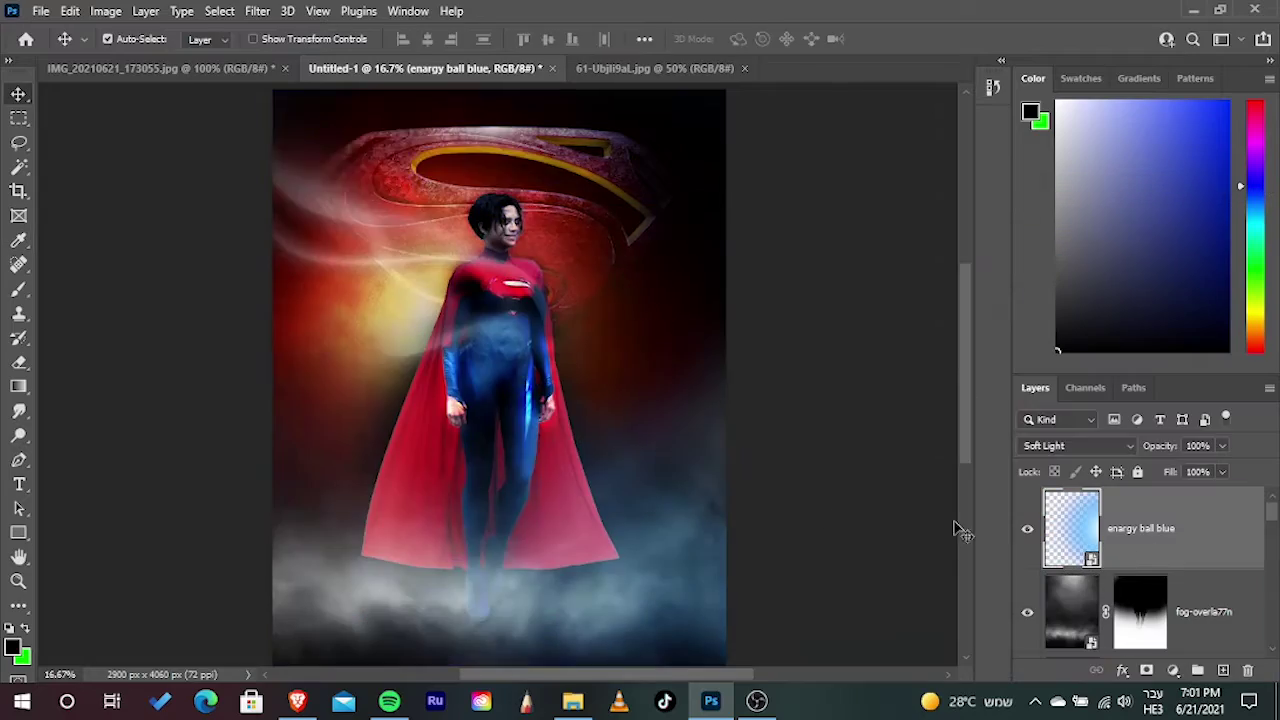
pyautogui.hotkey('ctrl', 't')
pyautogui.hotkey('ctrl', '-')
pyautogui.hotkey('ctrl', '-')
pyautogui.hotkey('ctrl', '-')
pyautogui.moveTo(634, 551); pyautogui.dragTo(620, 590)
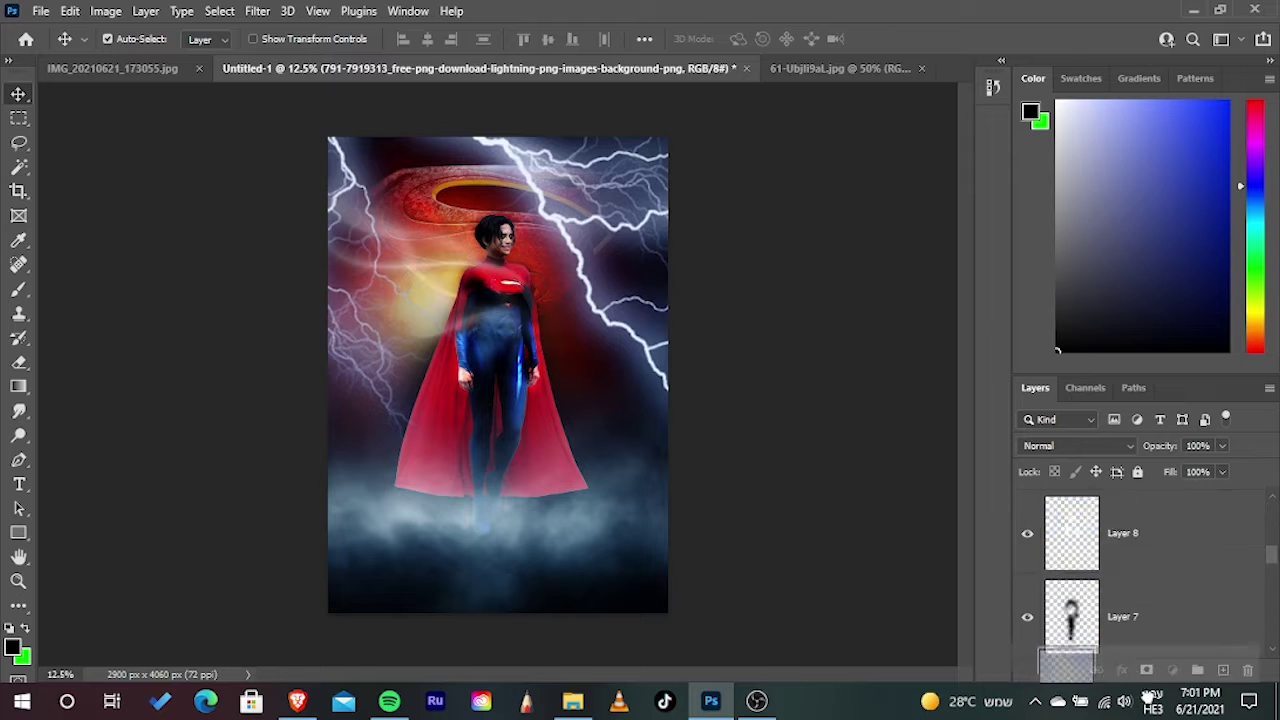
# - Blend the lightning layer in Soft Light and commit its transform
pyautogui.click(1078, 445)
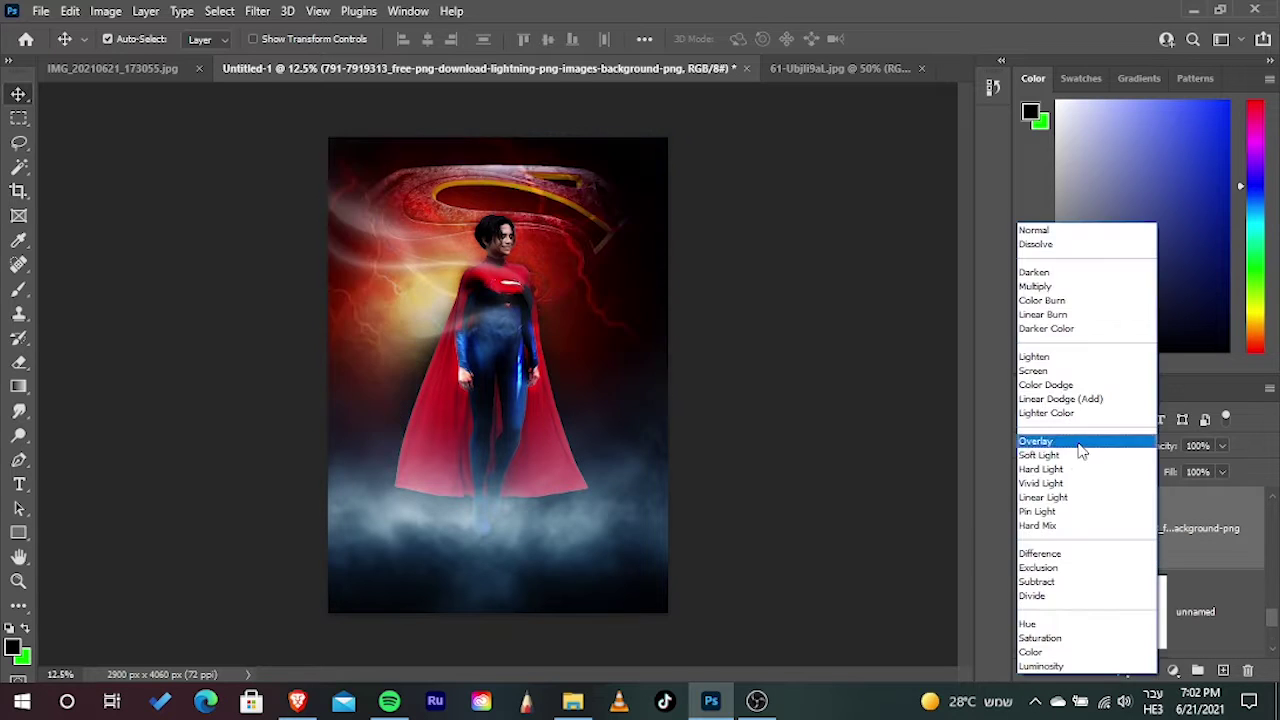
pyautogui.press('Return')
pyautogui.hotkey('ctrl', '+')
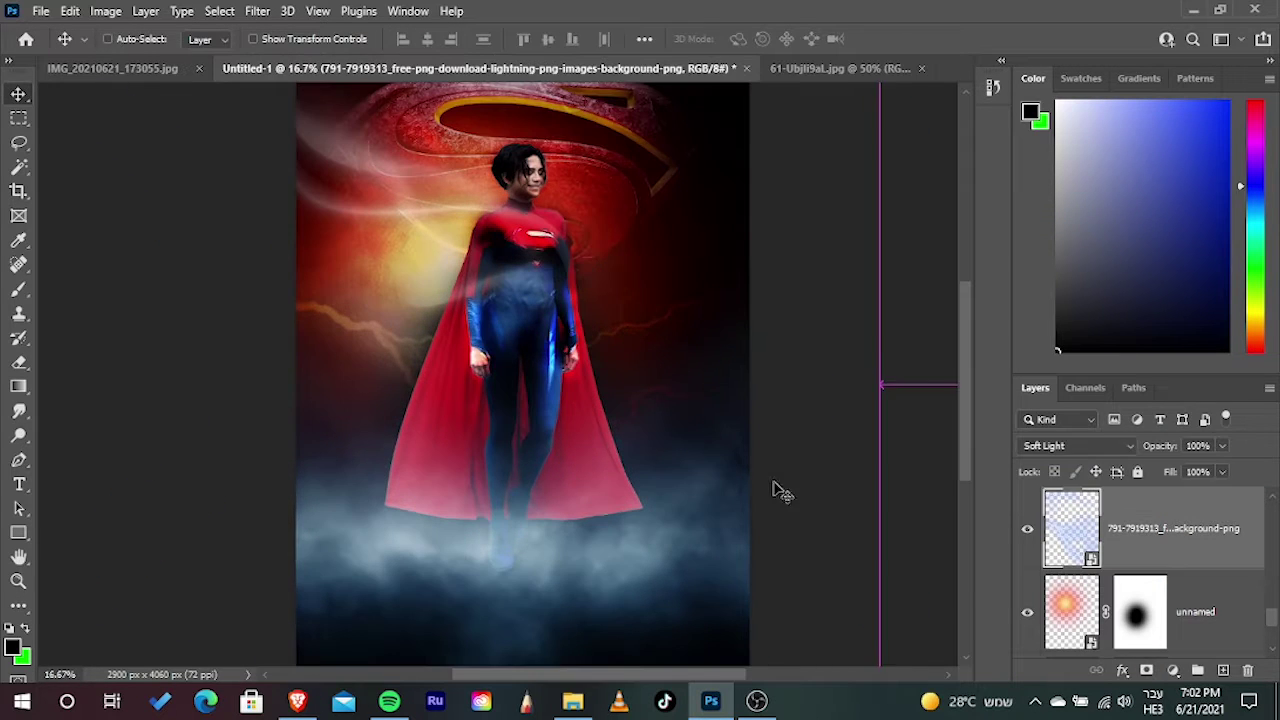
# - Duplicate the lightning, mask the copy, set it to Hard Light, and ready a 2000 eraser
pyautogui.rightClick(1154, 528)
pyautogui.click(1138, 445)
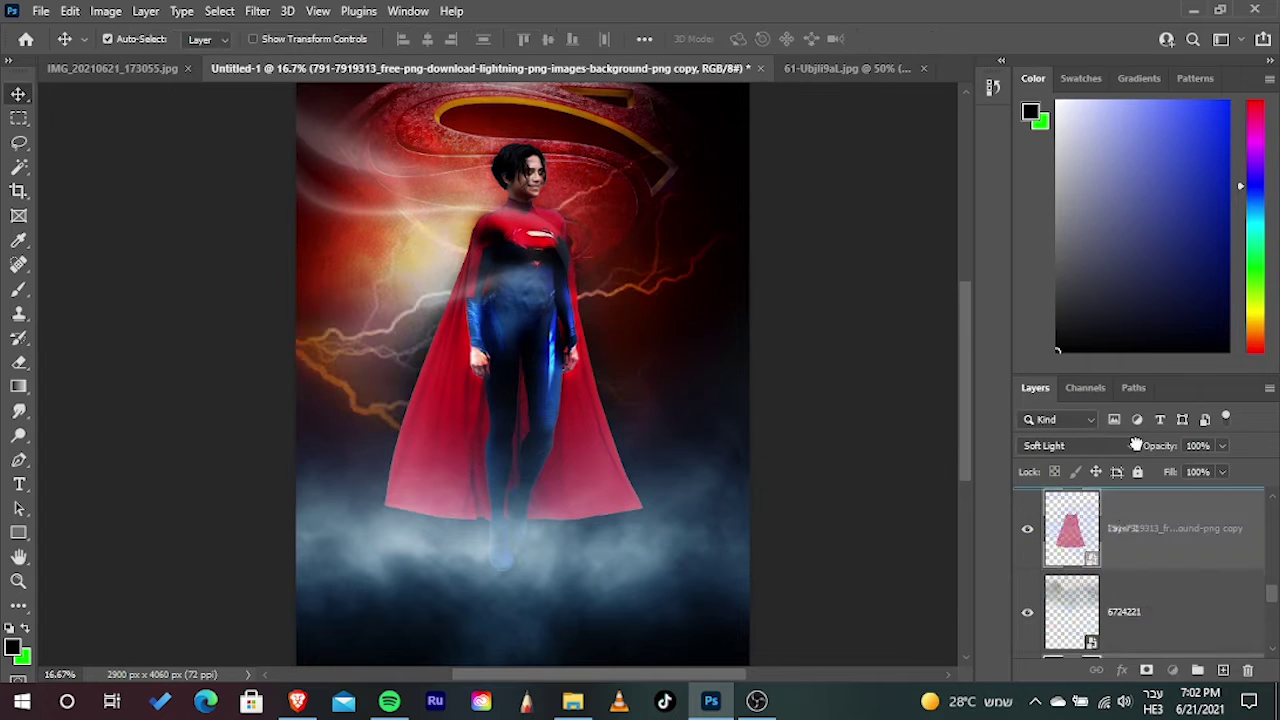
pyautogui.click(1146, 670)
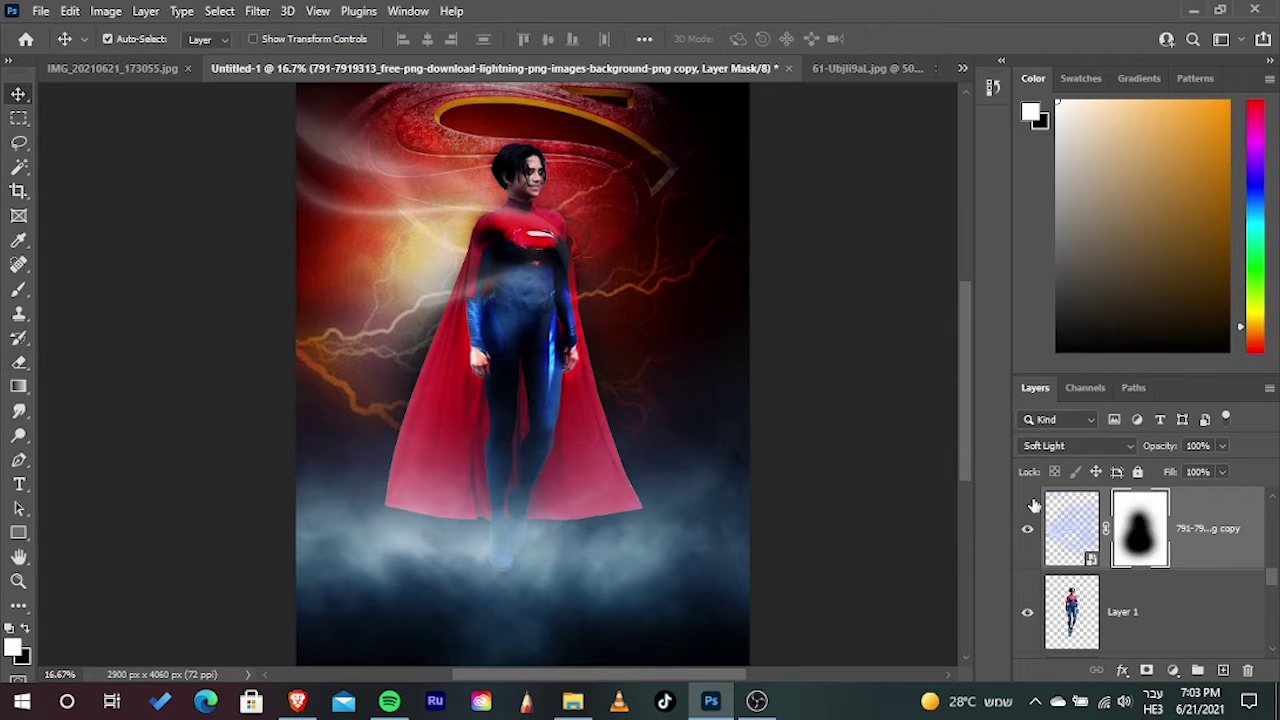
pyautogui.click(1078, 445)
pyautogui.click(1045, 466)
pyautogui.press('e')
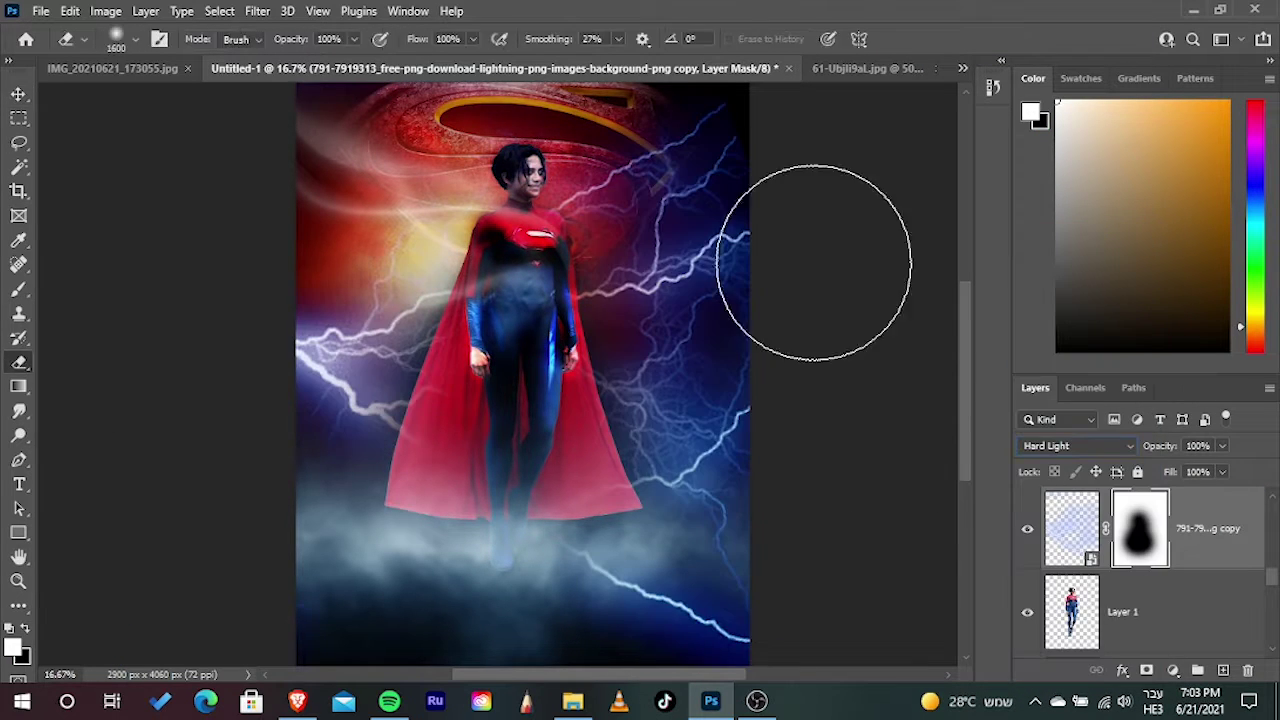
pyautogui.hotkey('ctrl', '-')
pyautogui.press(']')
pyautogui.press(']')
pyautogui.press(']')
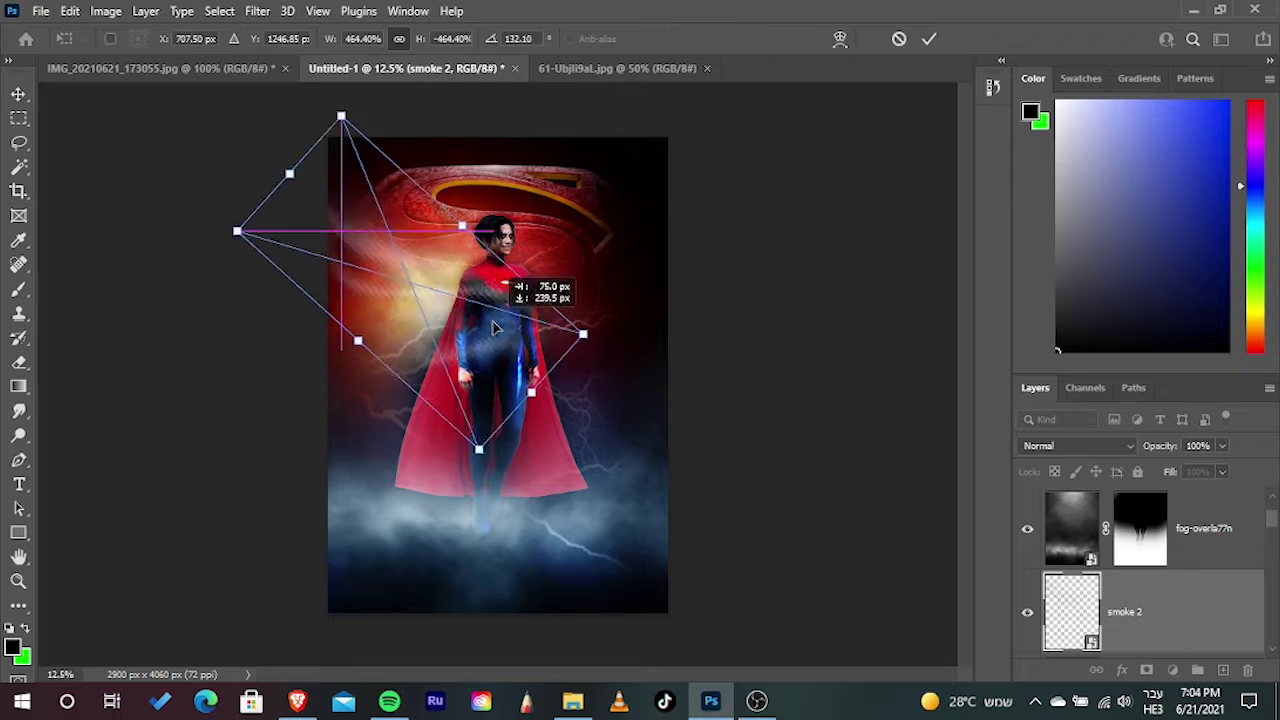
# - Tint the smoke 2 wisp blue with a Color Overlay layer effect
pyautogui.click(1090, 448)
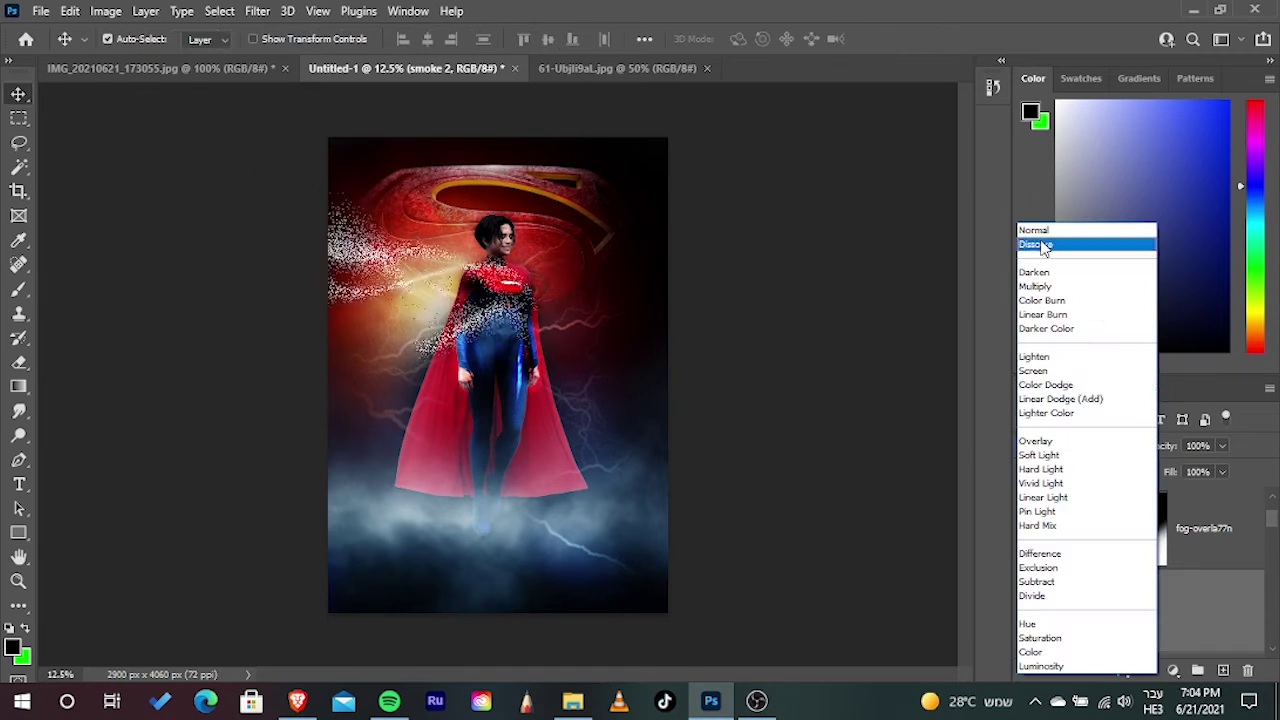
pyautogui.click(1122, 670)
pyautogui.click(1155, 605)
pyautogui.click(985, 291)
pyautogui.click(1146, 268)
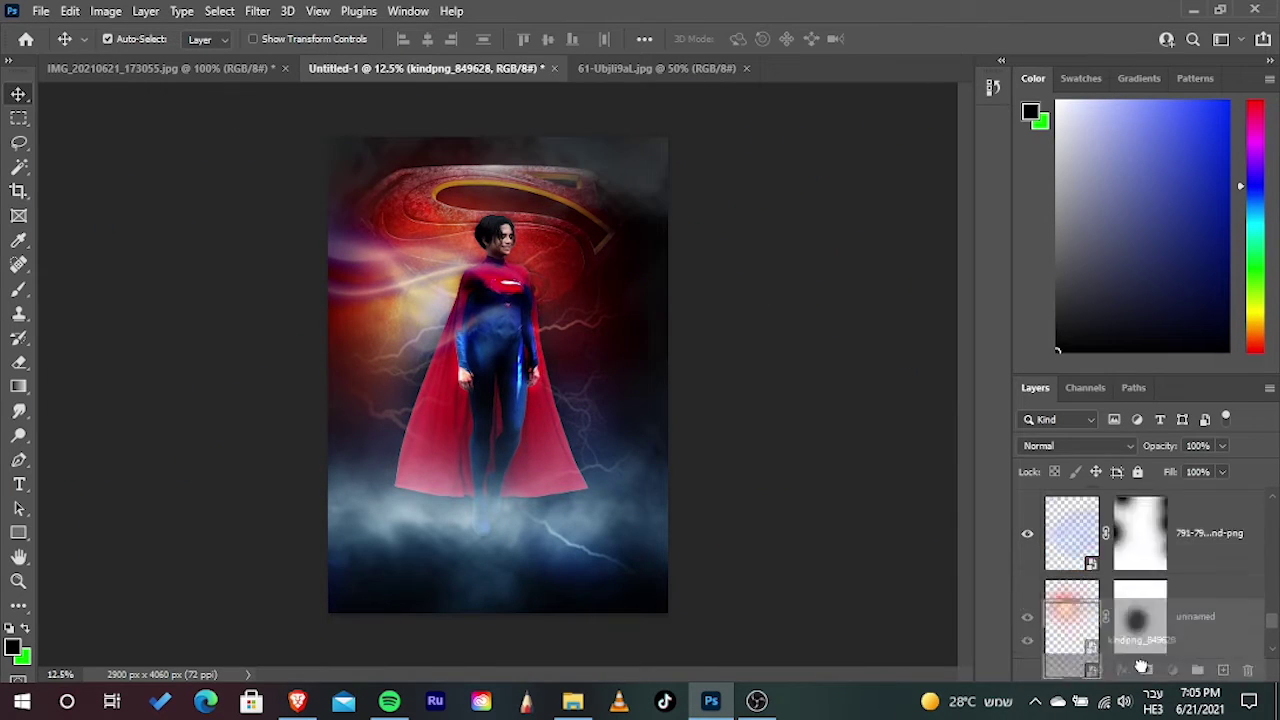
# - Raise kindpng_849628 in the stack, keep it Normal, and lower its fill to 47%
pyautogui.moveTo(1142, 667); pyautogui.dragTo(1140, 505)
pyautogui.click(1075, 445)
pyautogui.click(1070, 232)
pyautogui.moveTo(1222, 472); pyautogui.dragTo(1180, 497)
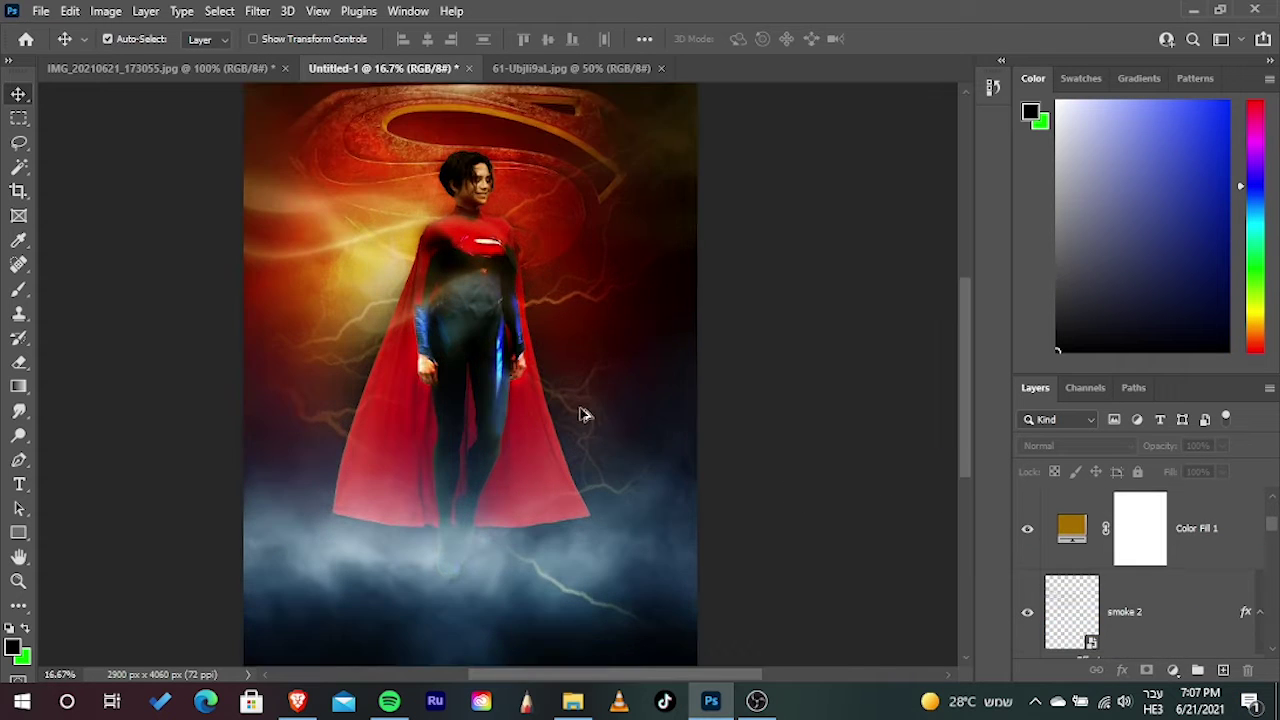
pyautogui.moveTo(585, 414); pyautogui.dragTo(640, 470)
pyautogui.scroll(1, 648, 444)
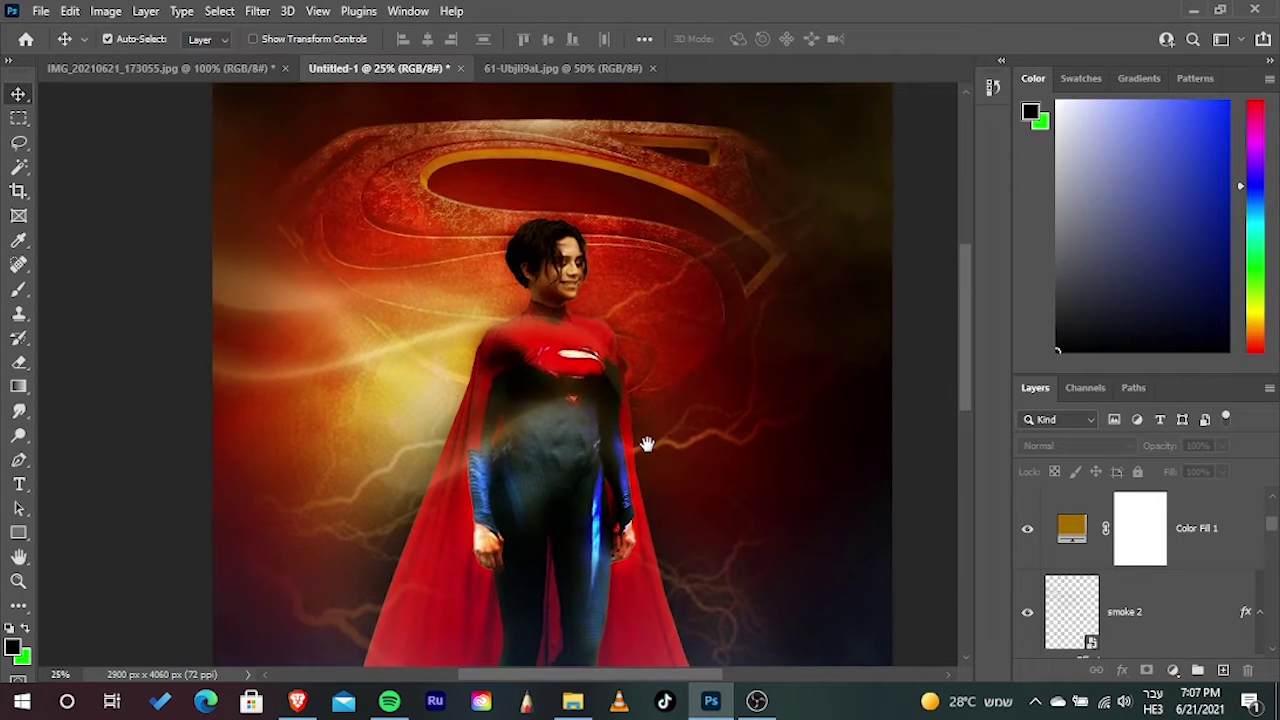
pyautogui.scroll(-2, 605, 388)
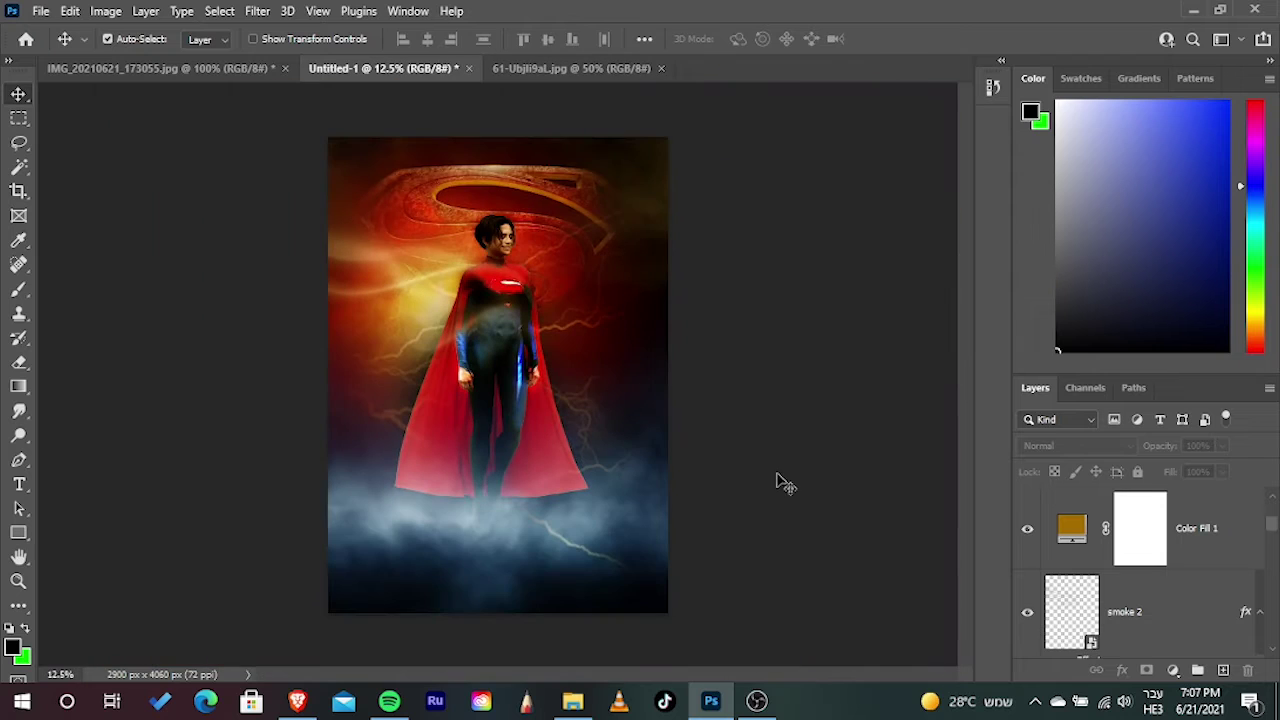